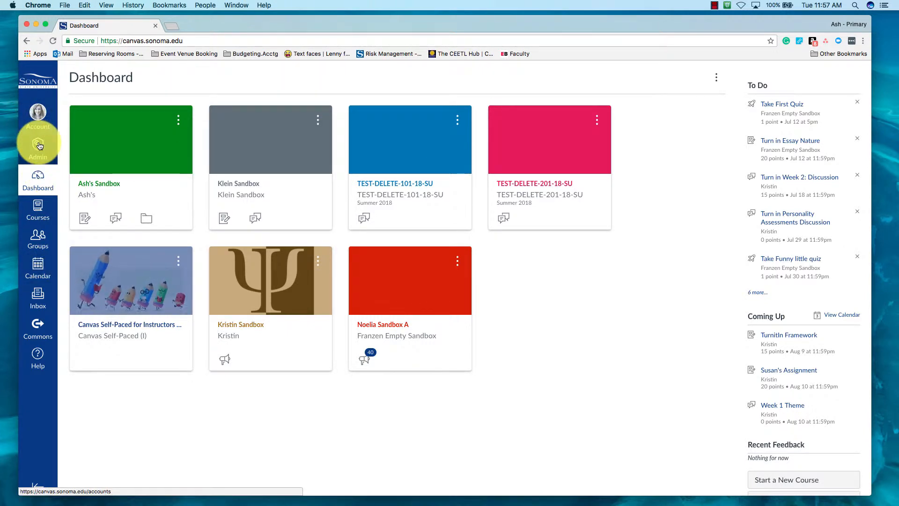
Step: Search the Sonoma State University admin account's course list for delete
click(39, 145)
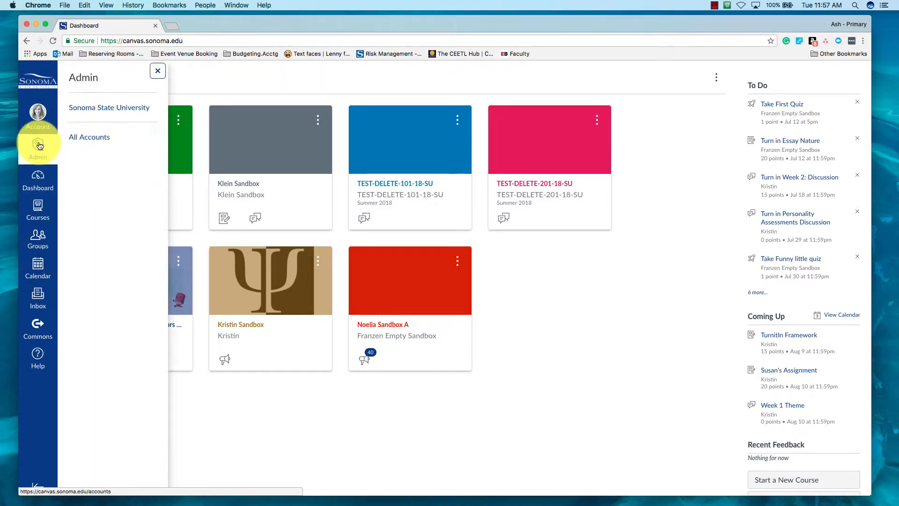
click(112, 109)
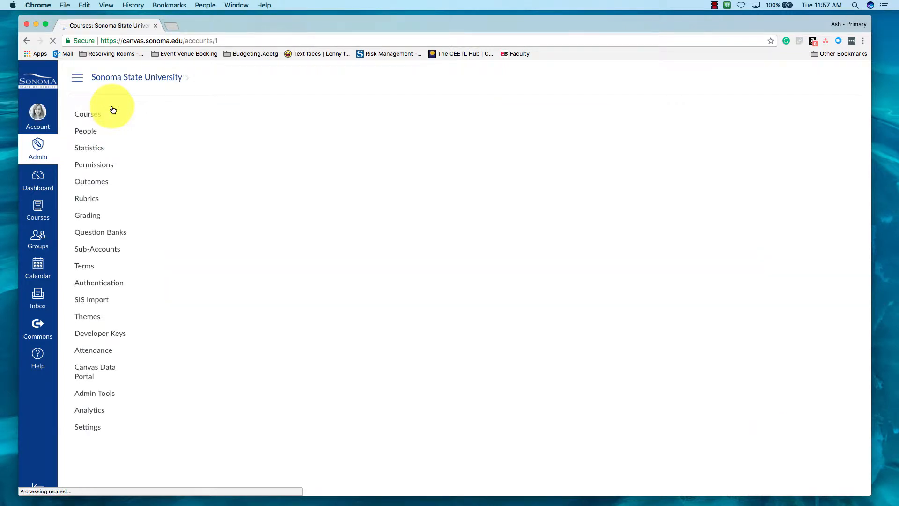
click(447, 114)
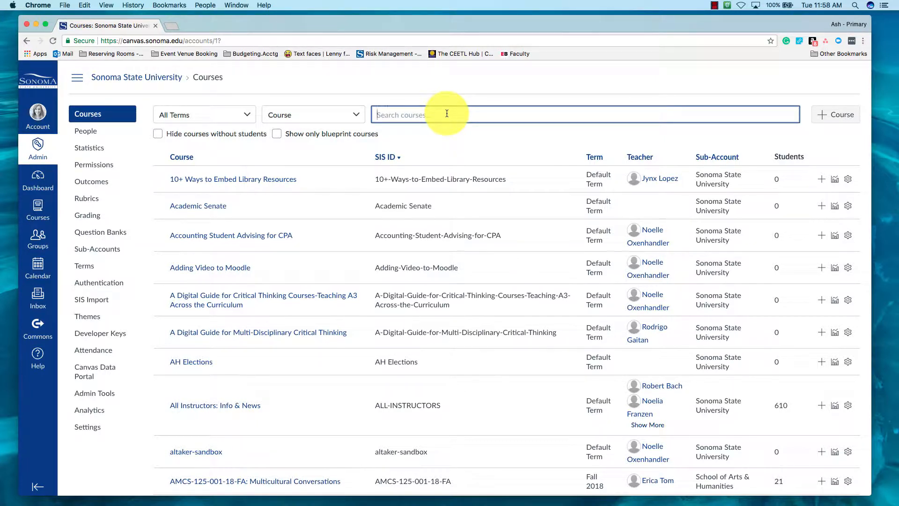
text(test)
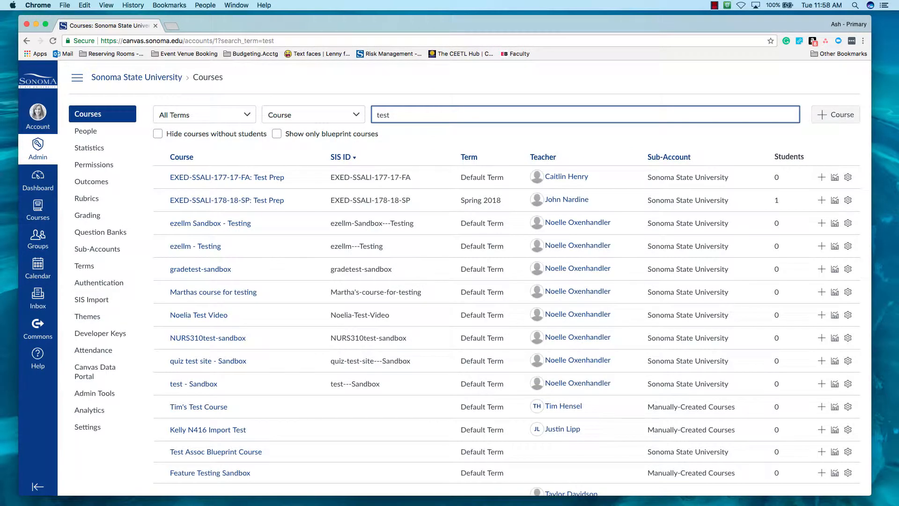
drag(440, 115, 349, 113)
text(delete)
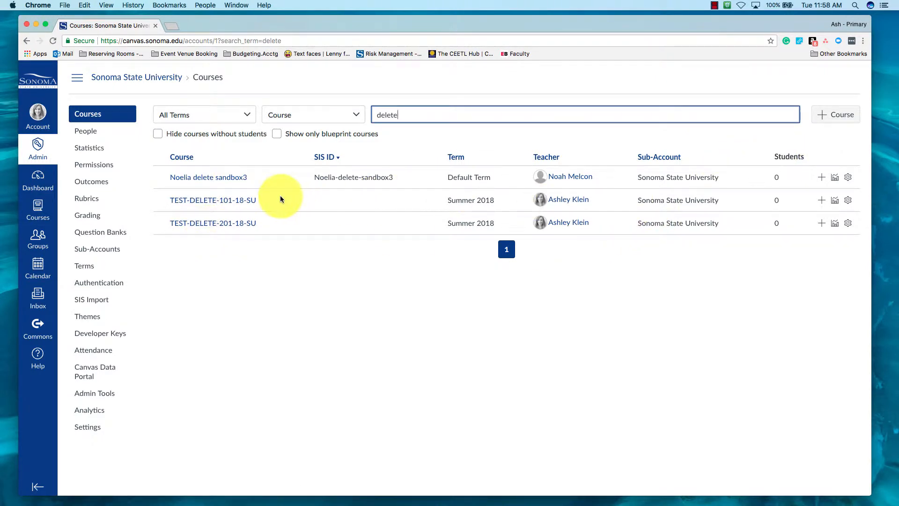
Step: Start a new course and name it TEST-DELETE-101-18-SU (meta), reusing the existing course's copied name
click(838, 116)
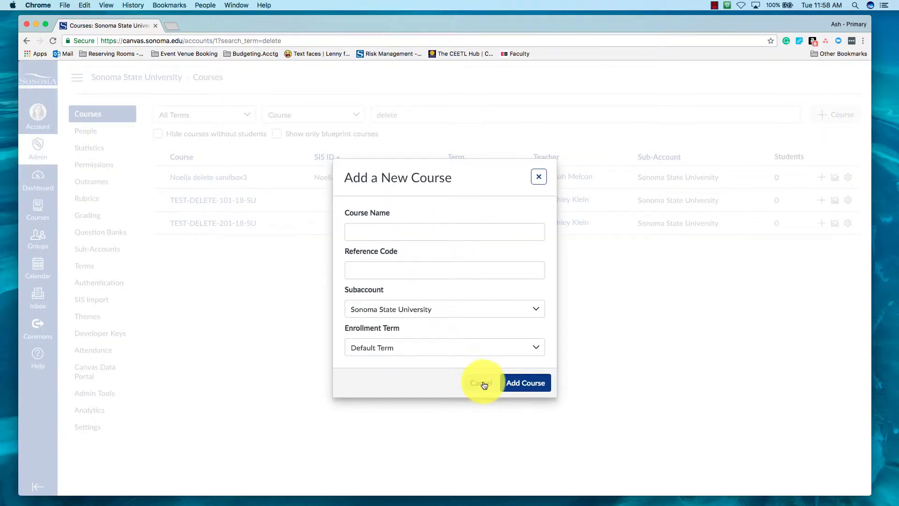
click(482, 383)
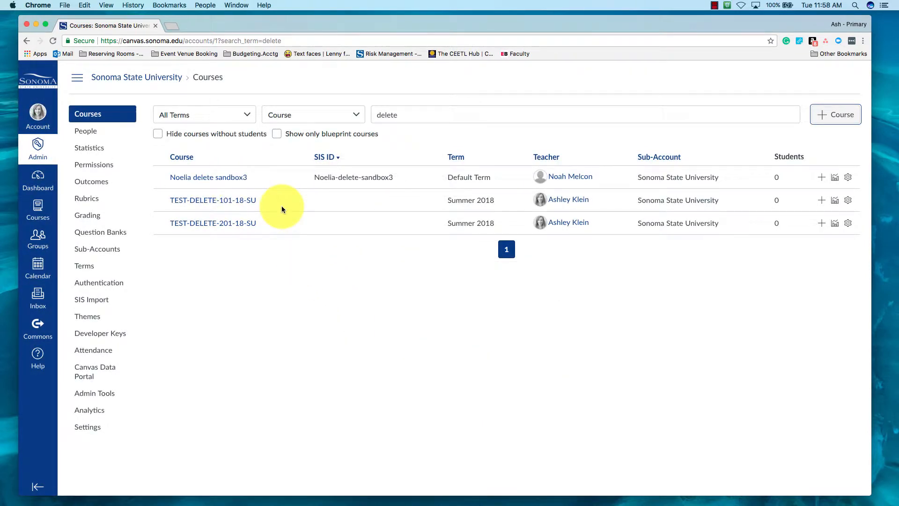
triple_click(175, 204)
key(super+c)
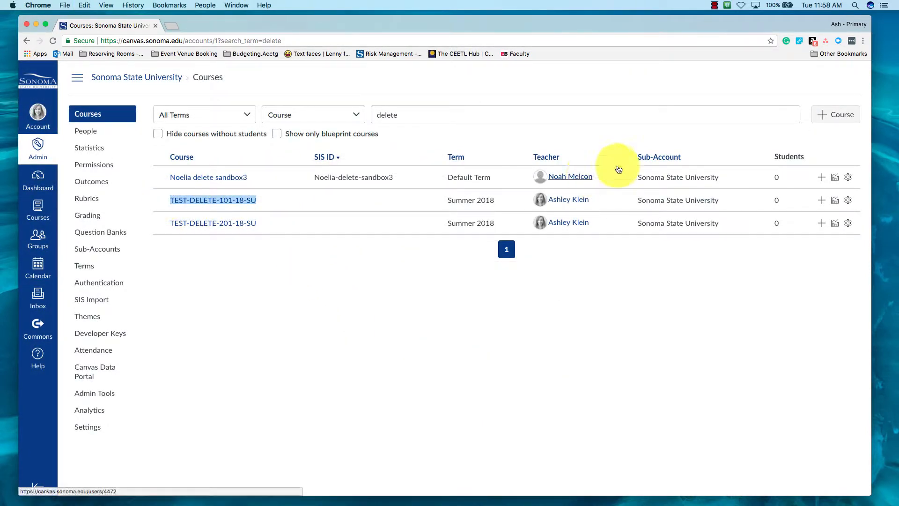
click(851, 113)
click(388, 231)
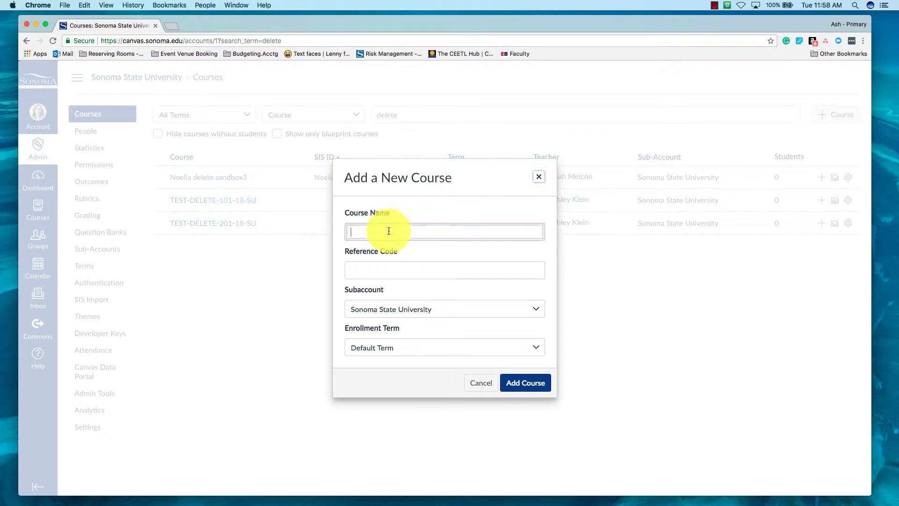
key(super+v)
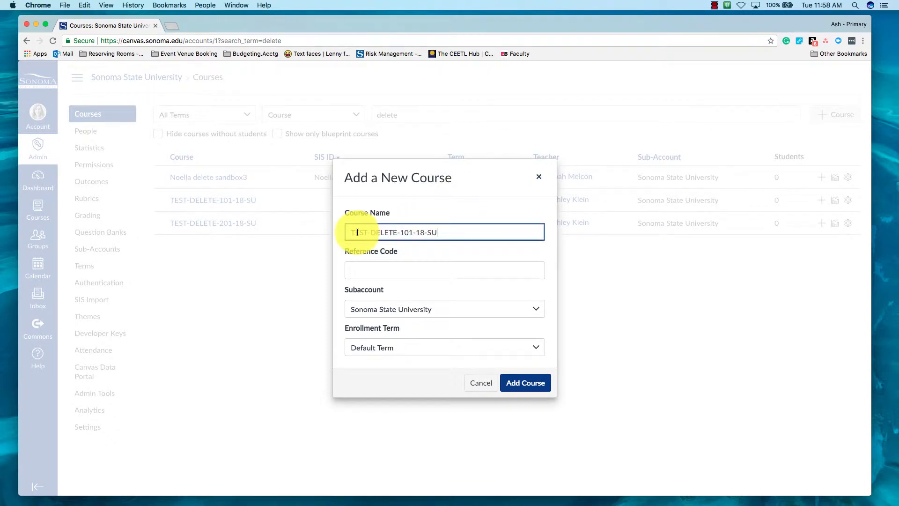
drag(402, 233, 416, 234)
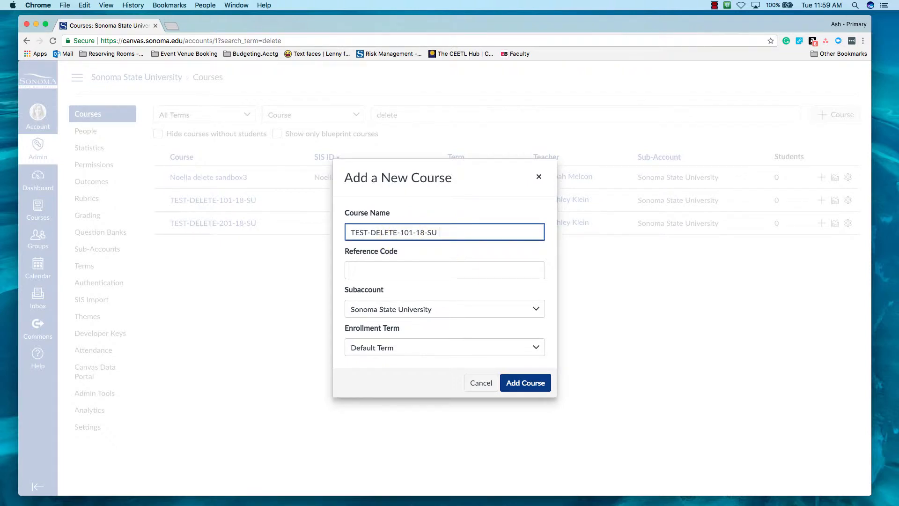
text((meta))
Step: Set the new course's reference code to TEST-DELETE-101-18-SU
click(405, 271)
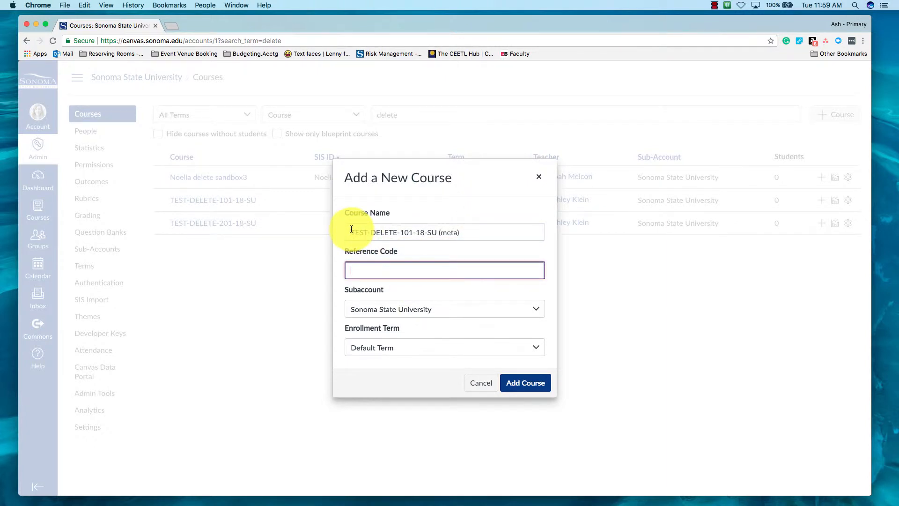
drag(352, 232, 435, 232)
key(super+c)
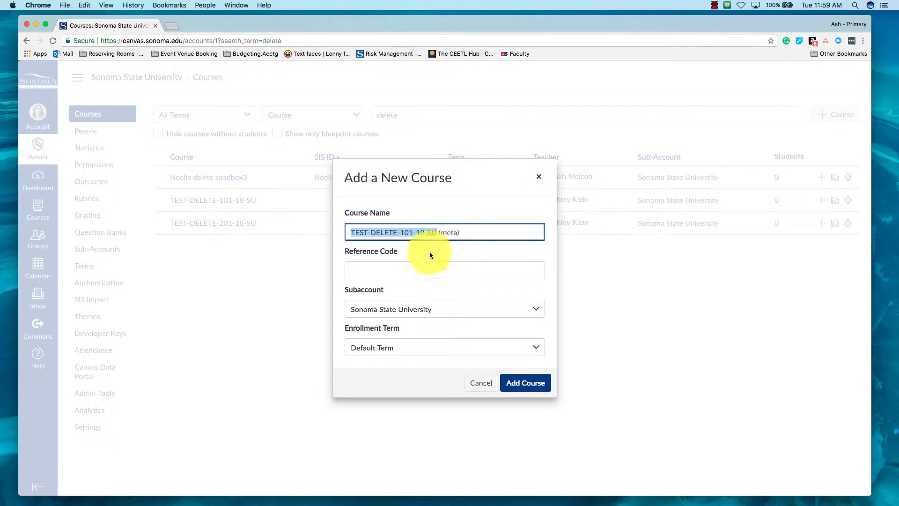
click(421, 266)
key(super+v)
Step: Assign the course to the School of Lost Courses subaccount and Summer 2018 term, and add it
click(431, 308)
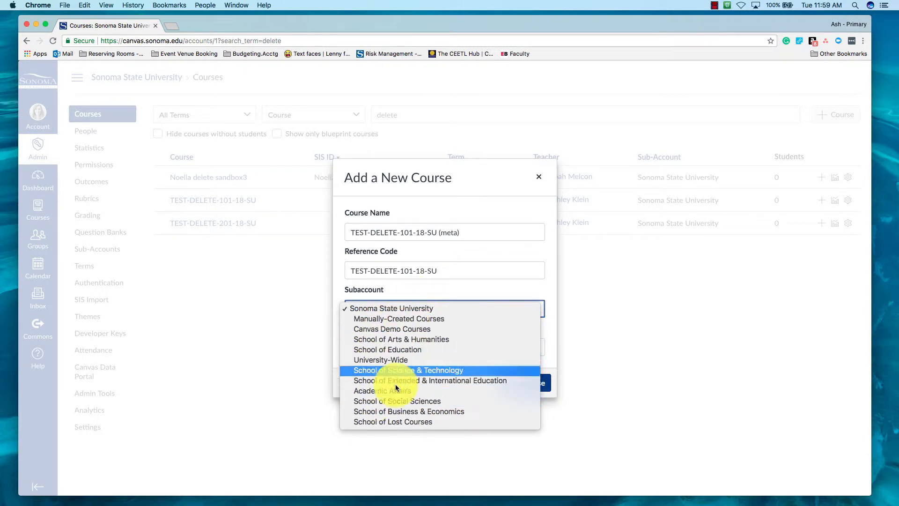
click(405, 419)
click(397, 348)
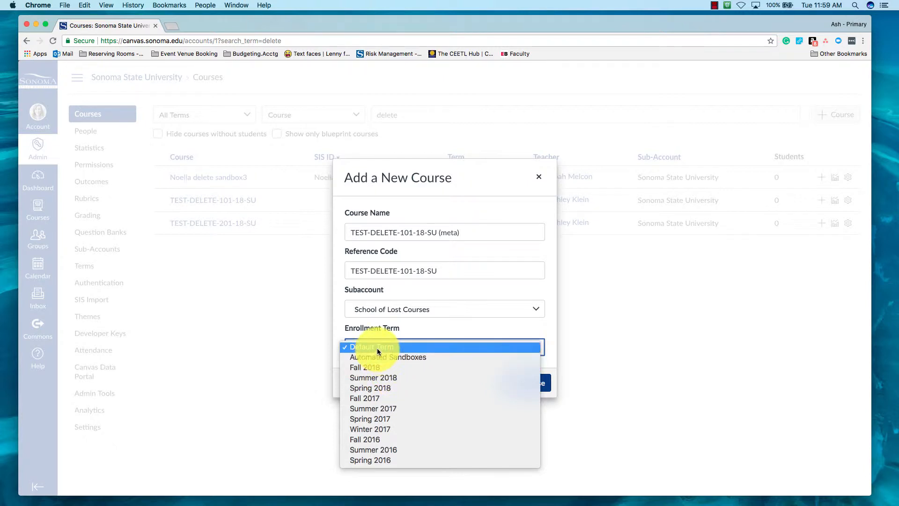
click(389, 381)
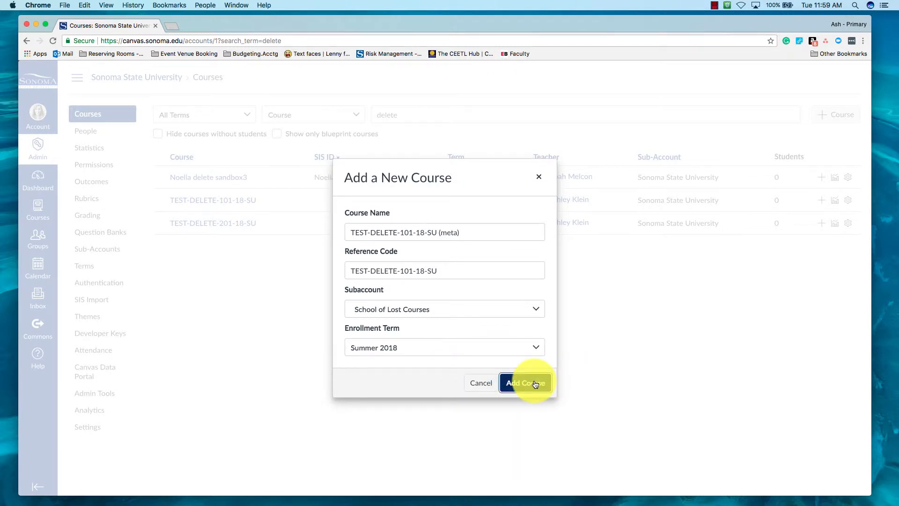
click(535, 383)
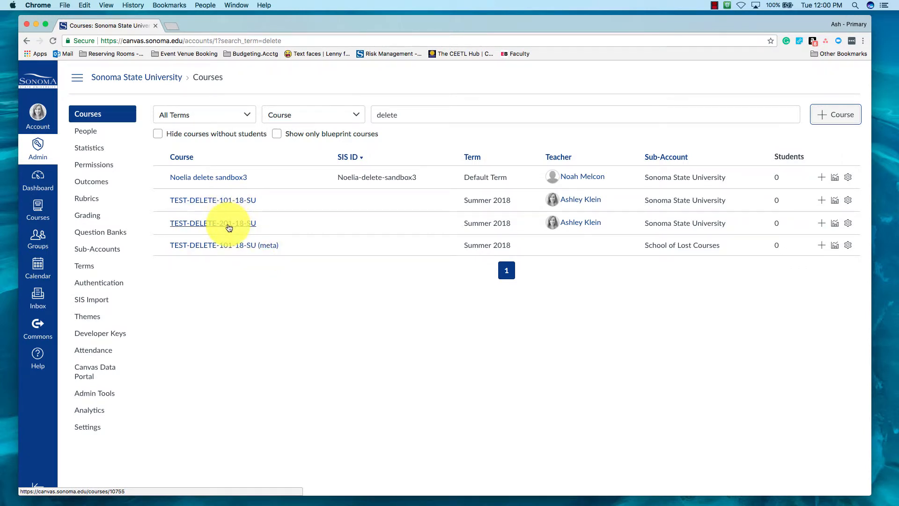
Step: Open TEST-DELETE-101-18-SU and TEST-DELETE-201-18-SU in new tabs and switch to the 101 course
right_click(236, 202)
click(255, 203)
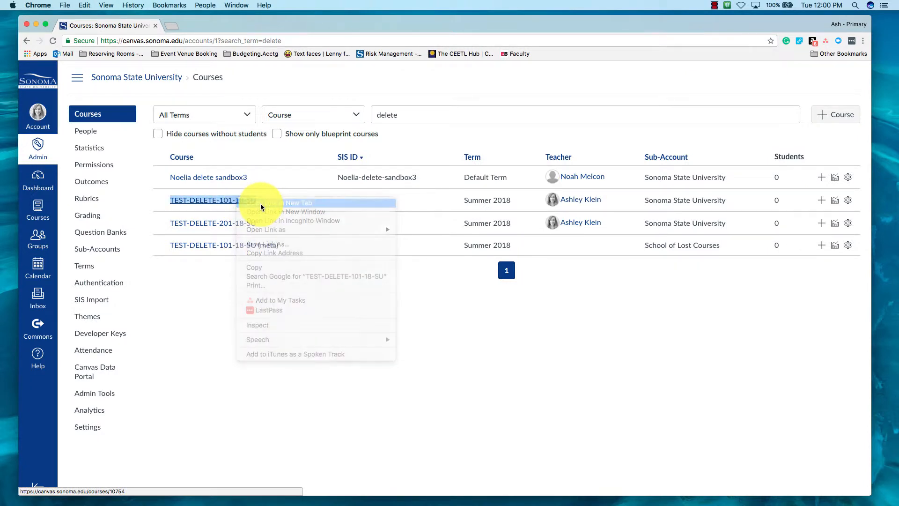
right_click(234, 222)
click(255, 225)
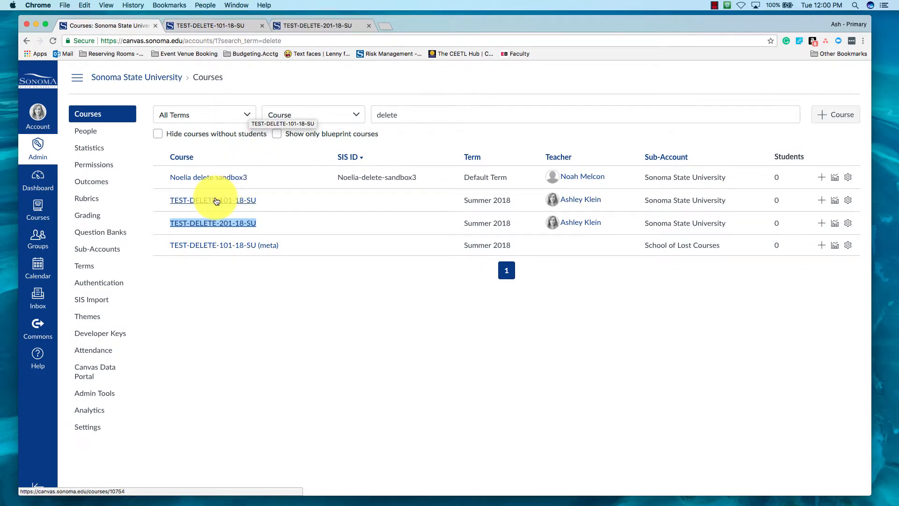
click(206, 26)
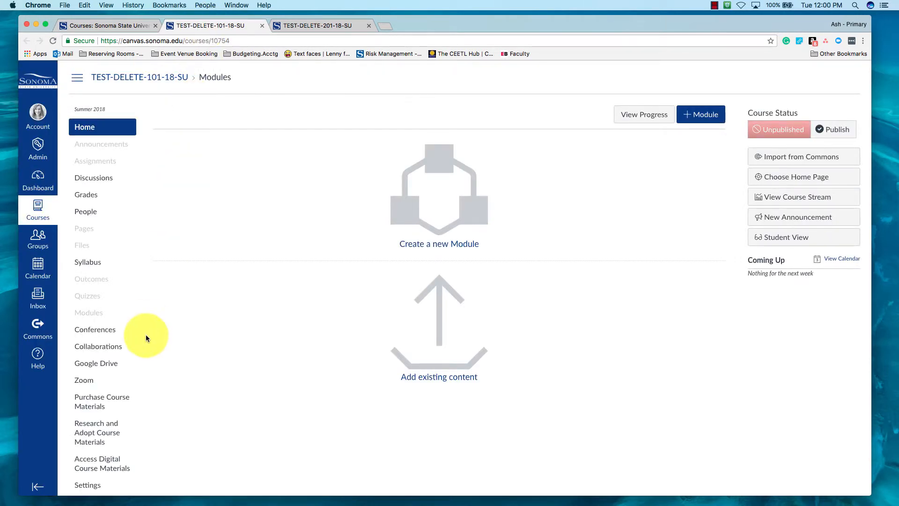
Step: Open the TEST-DELETE-101-18-SU section from the course settings and return to the course home
click(94, 486)
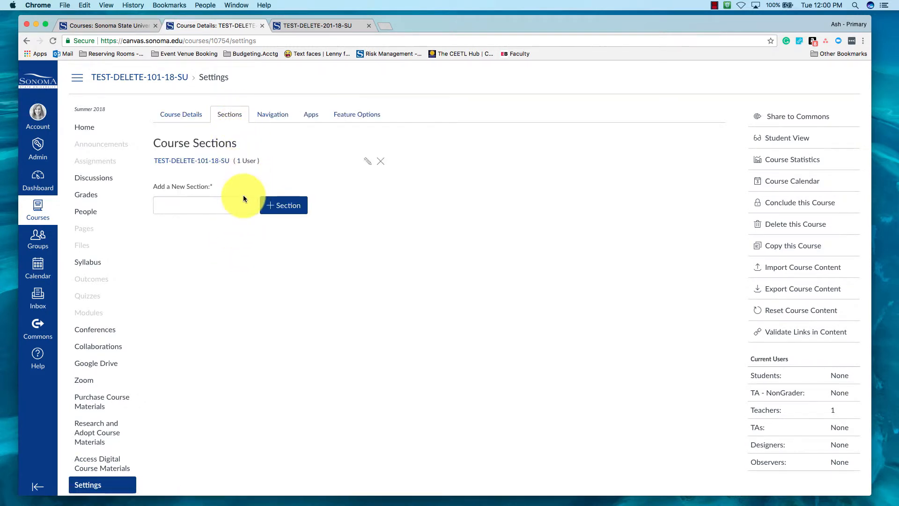
click(214, 163)
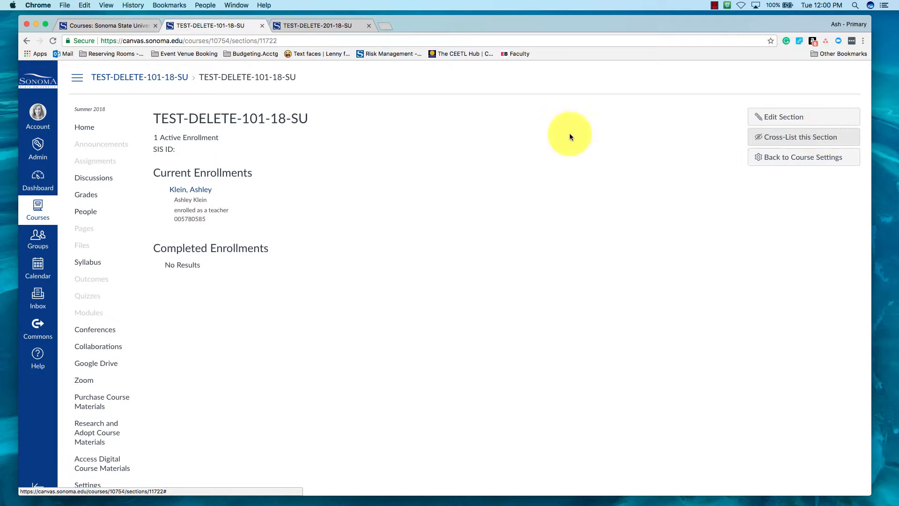
click(145, 80)
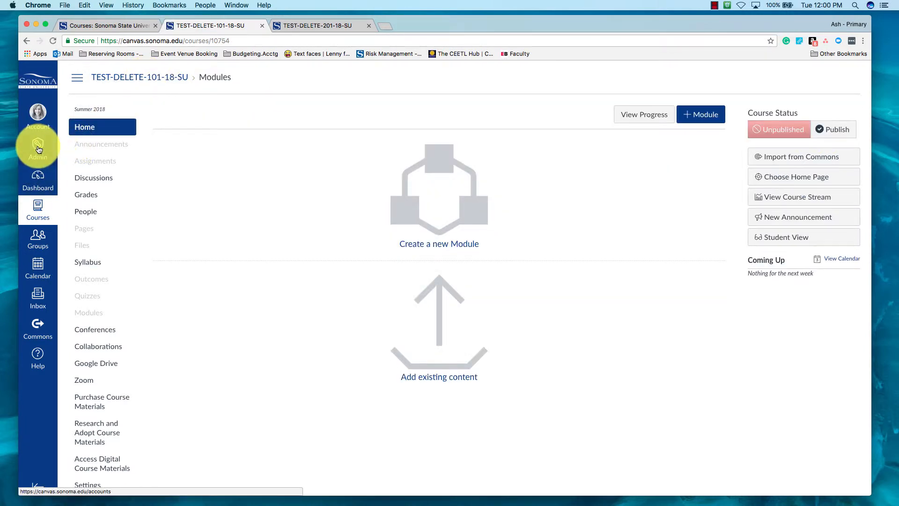
Step: Search the admin course list for delete again and reopen TEST-DELETE-101-18-SU
click(39, 148)
click(86, 112)
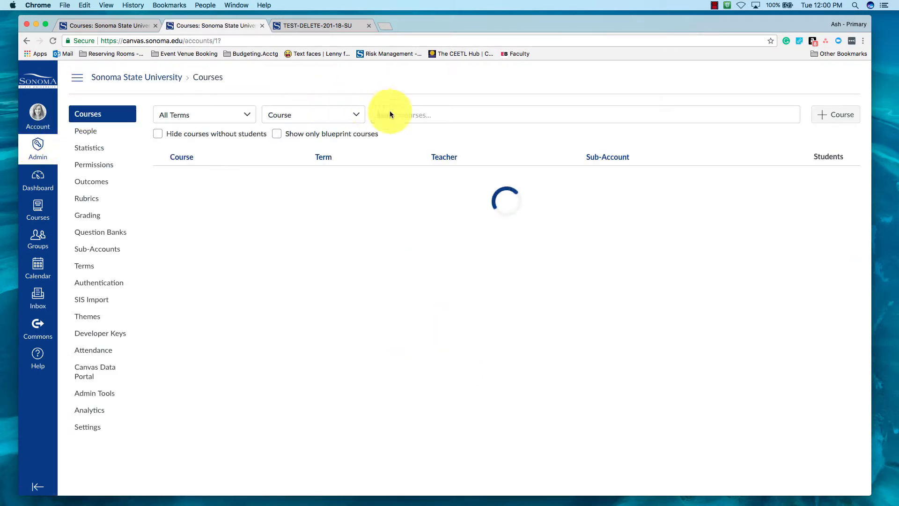
click(407, 114)
text(delete)
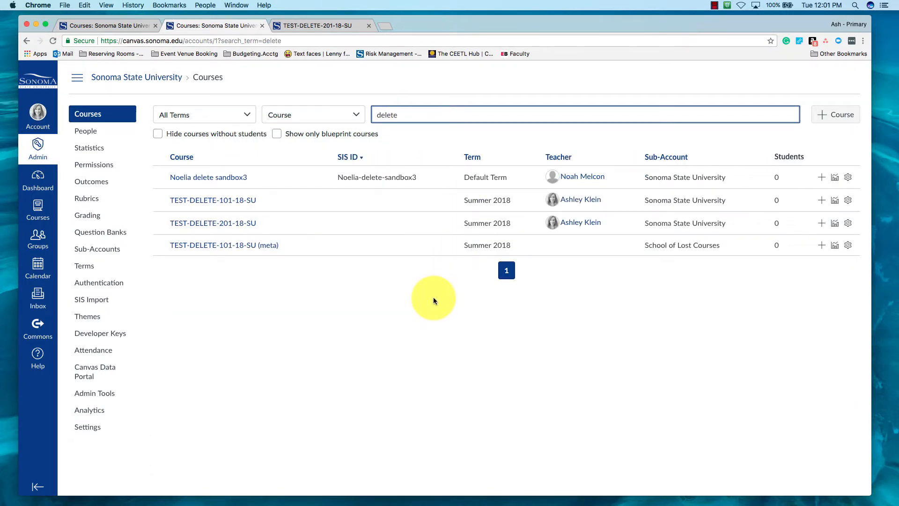
click(227, 203)
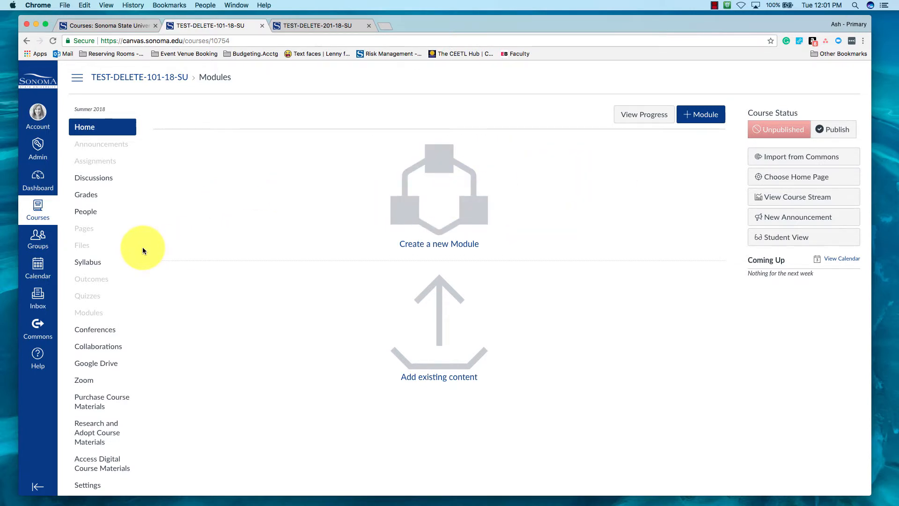
Step: Cross-list the TEST-DELETE-101-18-SU section into the TEST-DELETE-101-18-SU (meta) course
click(95, 483)
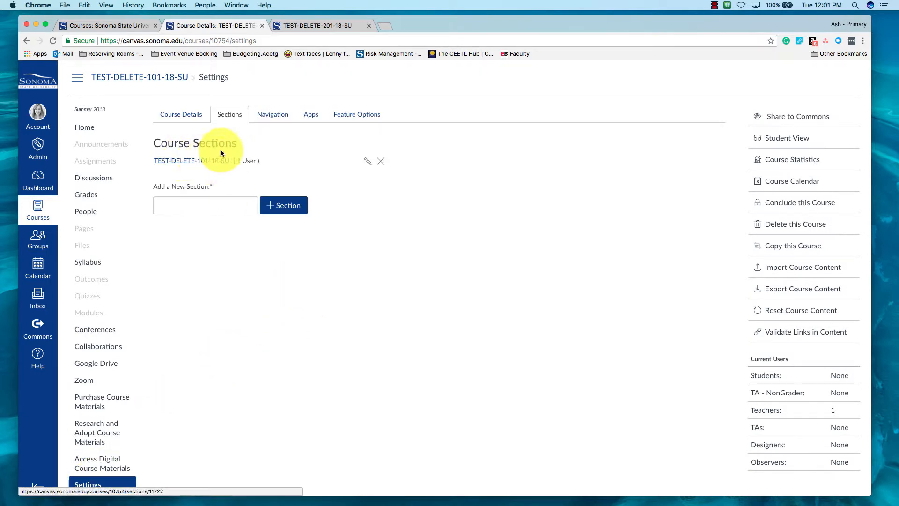
click(199, 163)
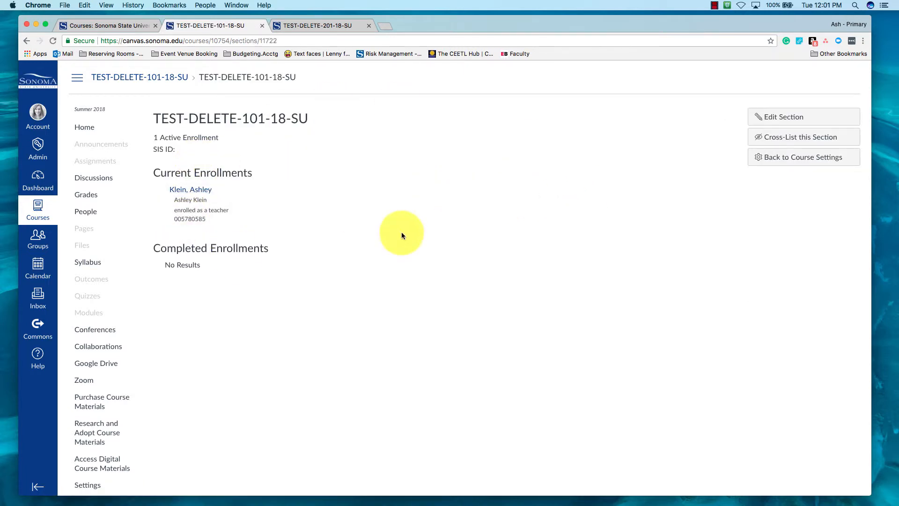
click(796, 138)
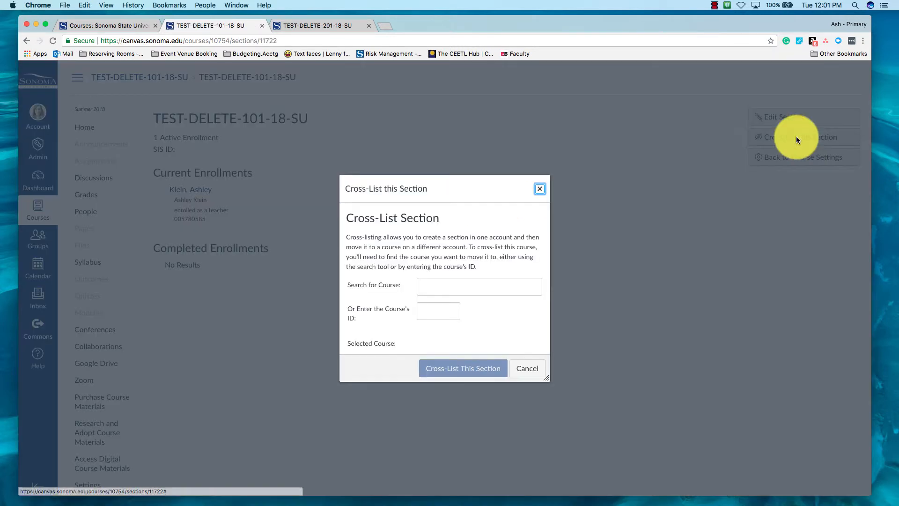
click(444, 286)
text(TEST-DELETE-101-18-SU)
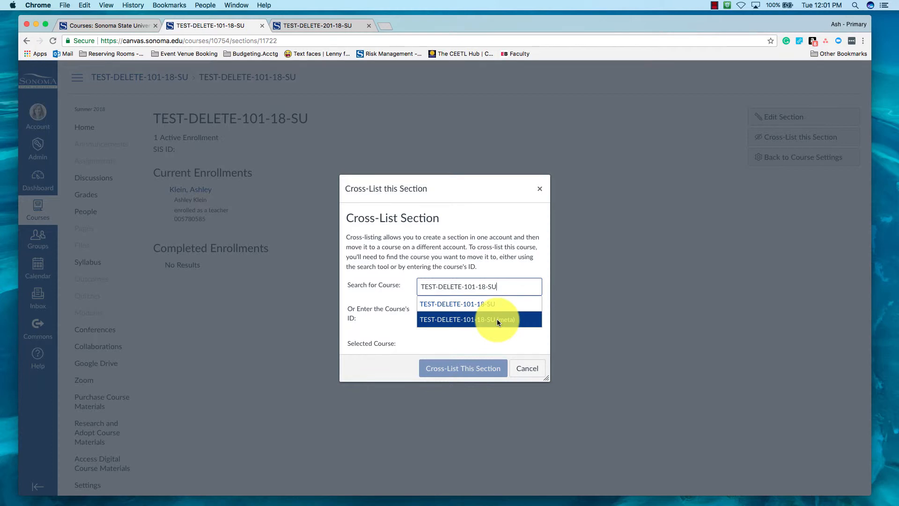
click(496, 319)
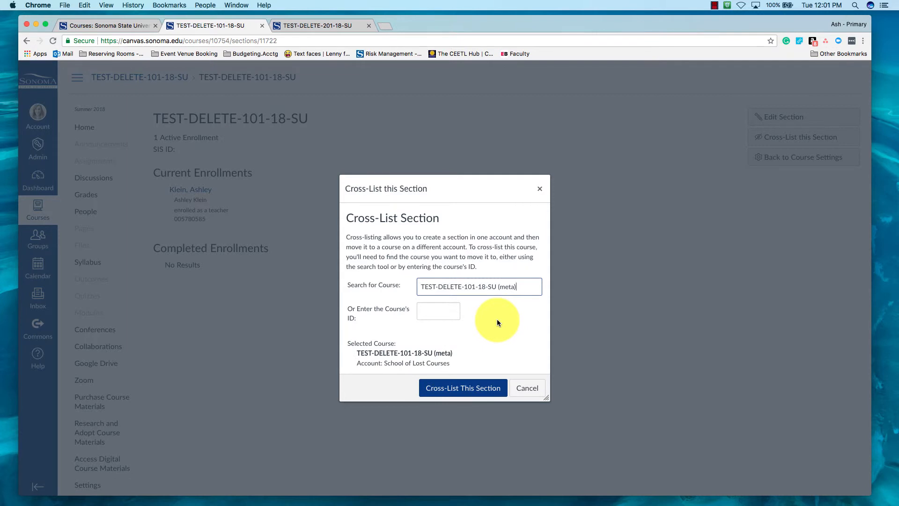
click(465, 387)
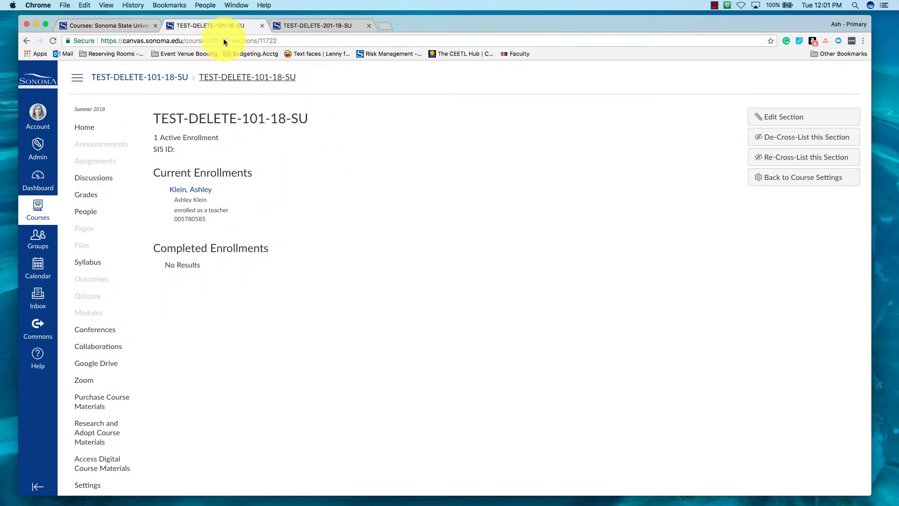
Step: Close the 101 course tab and open the TEST-DELETE-201-18-SU section from the 201 course's section settings
click(262, 26)
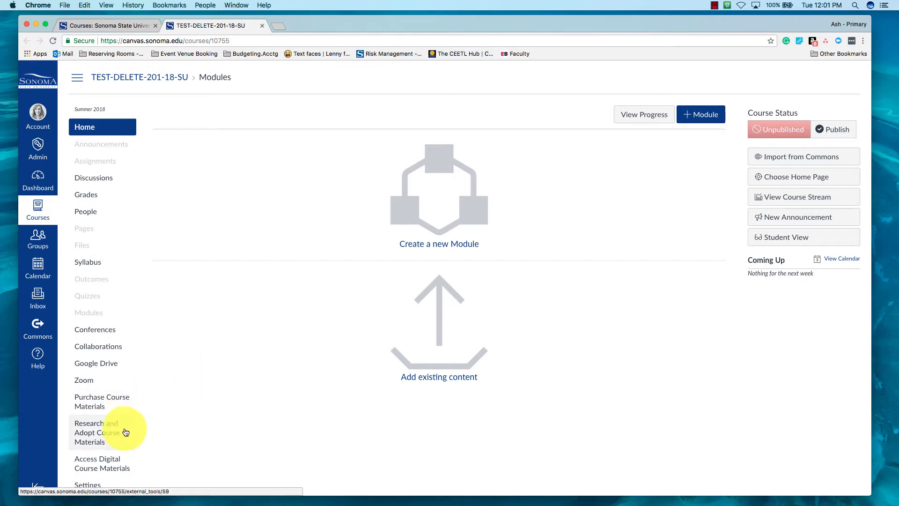
click(94, 487)
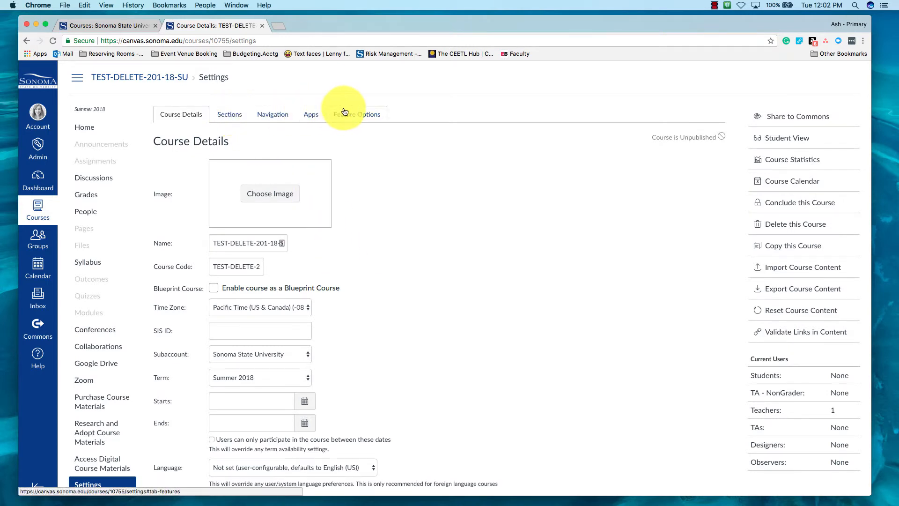
click(230, 113)
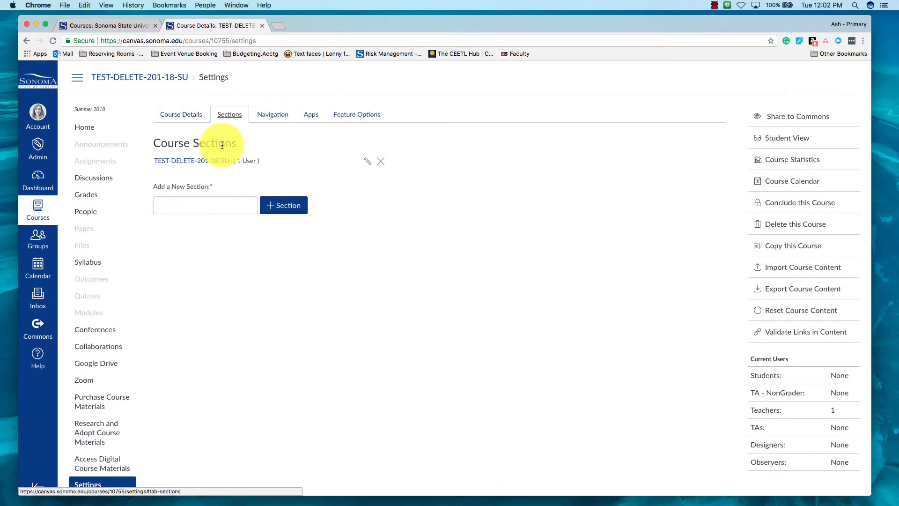
click(217, 161)
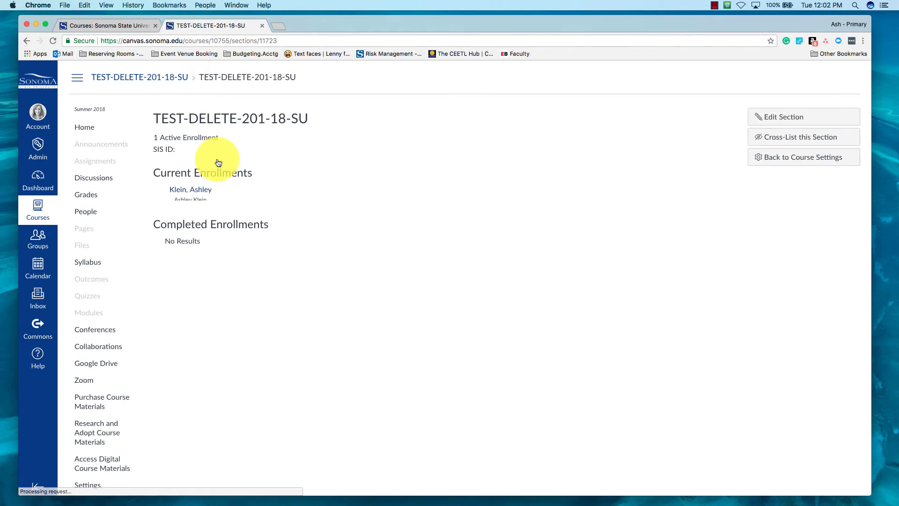
Step: Cross-list the TEST-DELETE-201-18-SU section into the TEST-DELETE-101-18-SU (meta) course
click(778, 139)
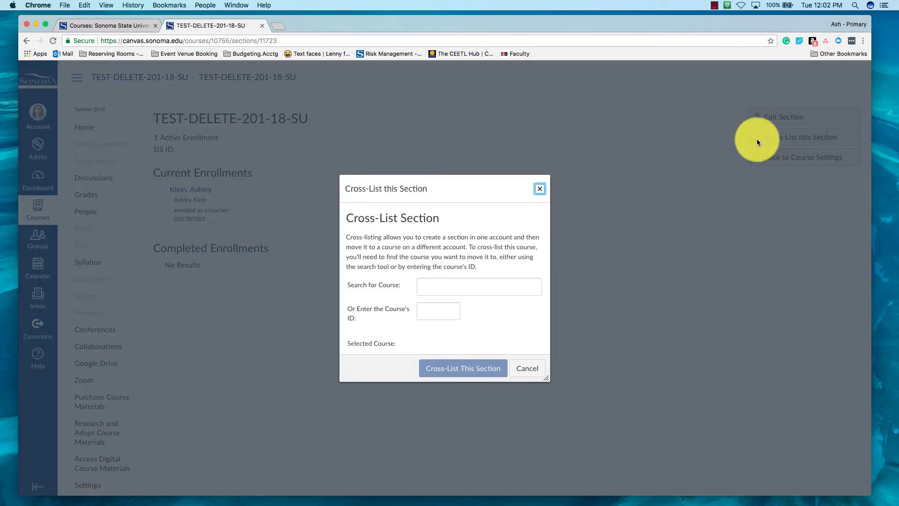
click(461, 285)
text(TEST-DELETE-101-18-SU)
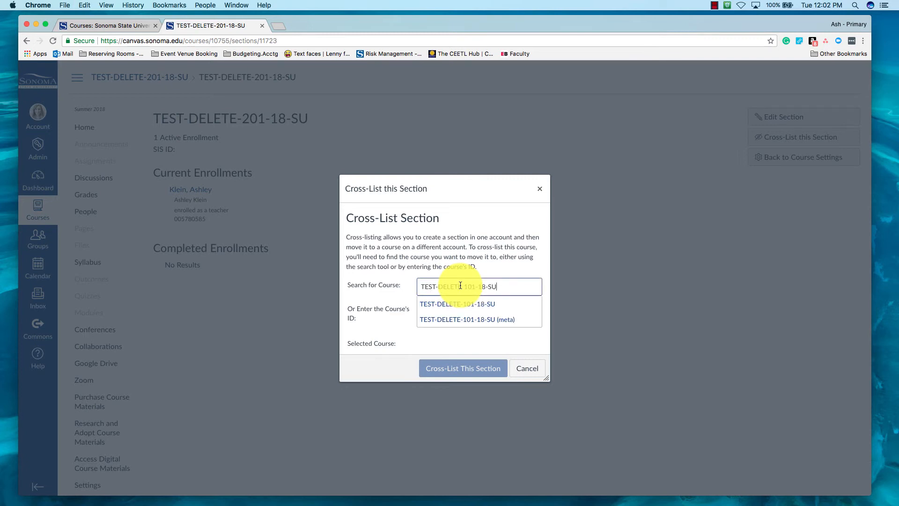
click(465, 315)
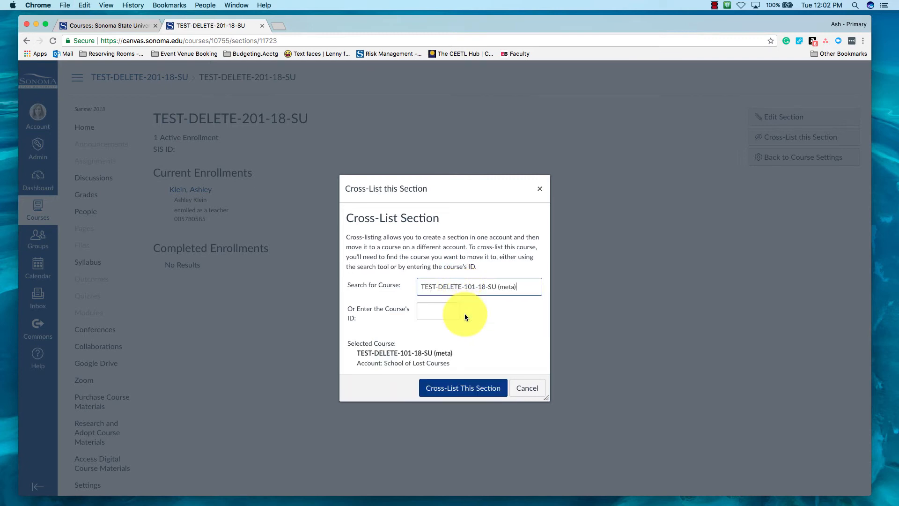
click(468, 382)
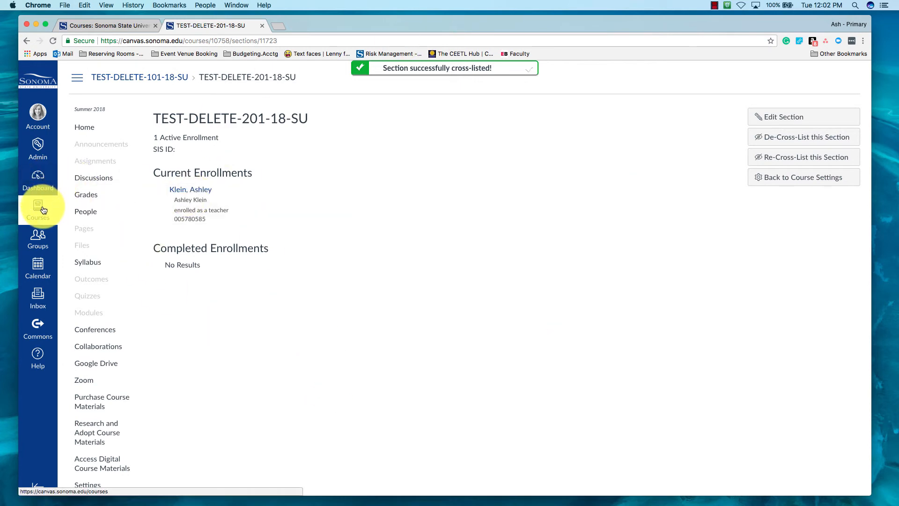
Step: Search the admin course list for delete, open the TEST-DELETE-101-18-SU (meta) course and review its sections in settings
click(47, 152)
click(116, 108)
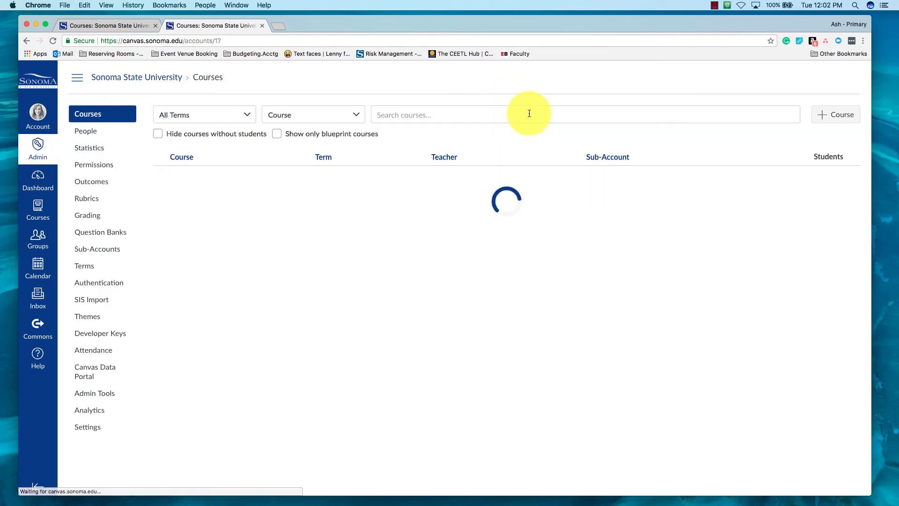
click(529, 113)
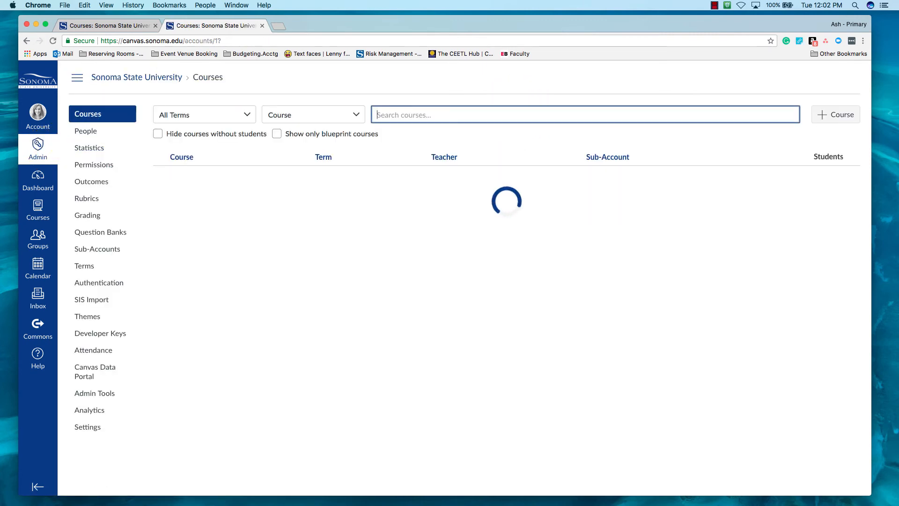
text(delete)
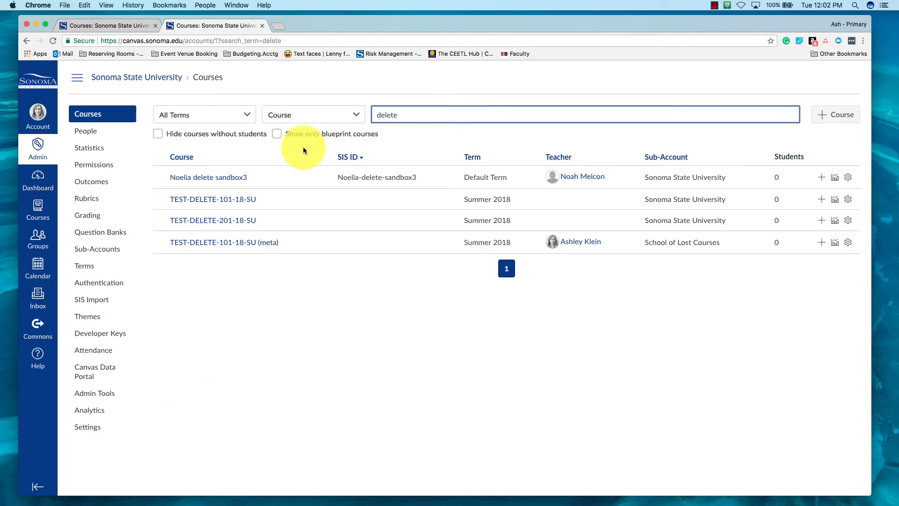
click(240, 243)
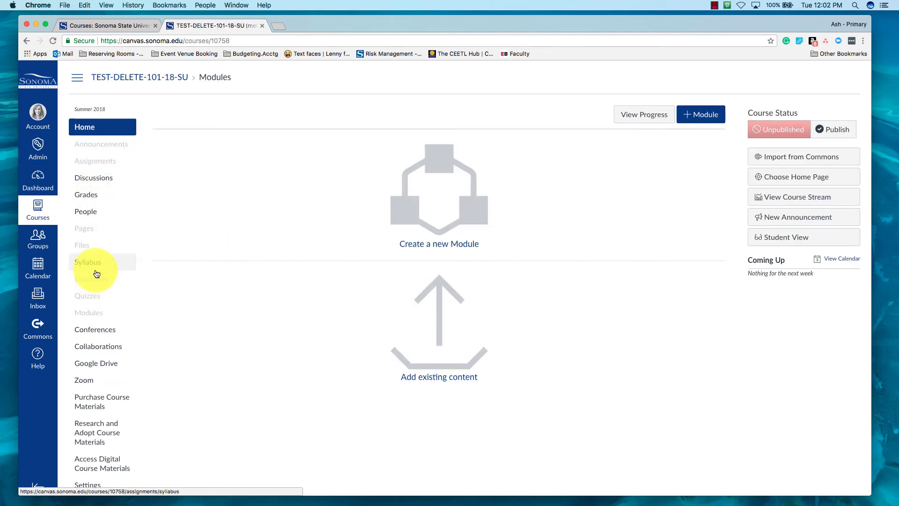
click(94, 484)
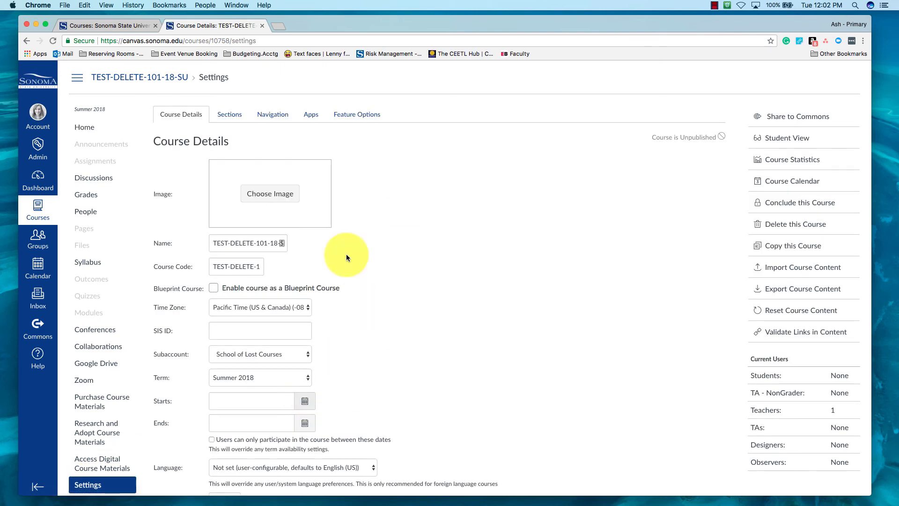
click(230, 116)
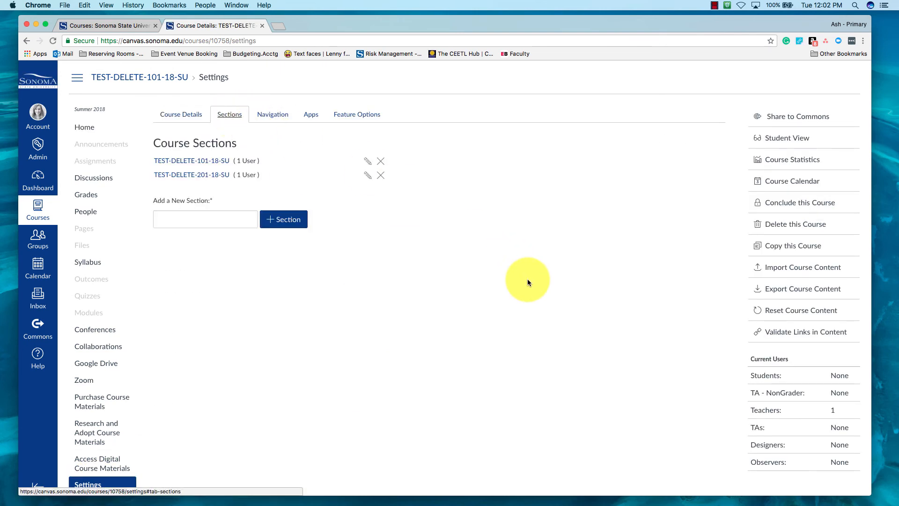